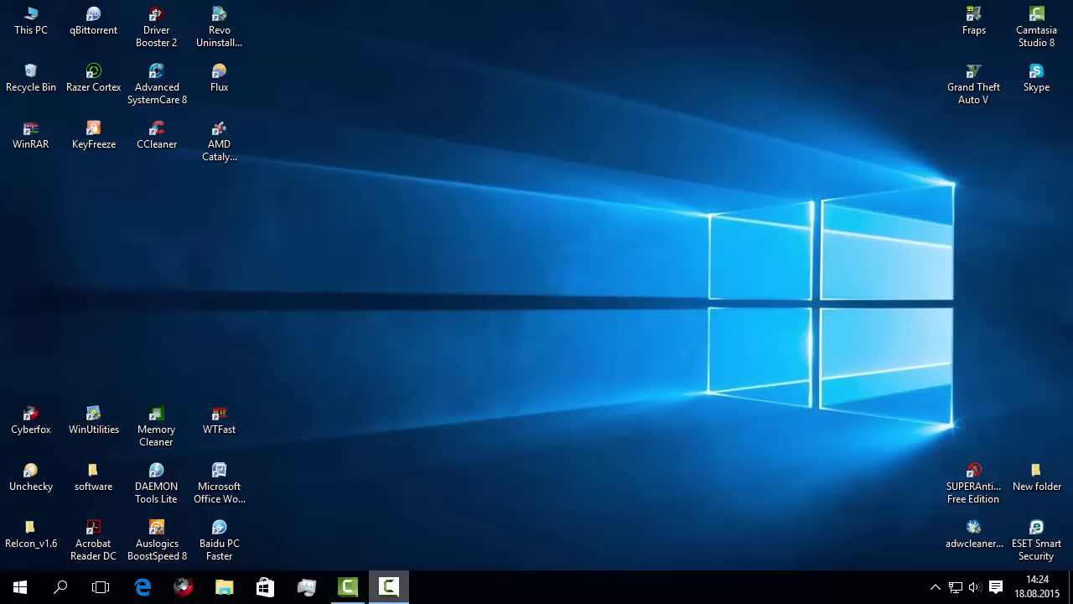
left_click(184, 590)
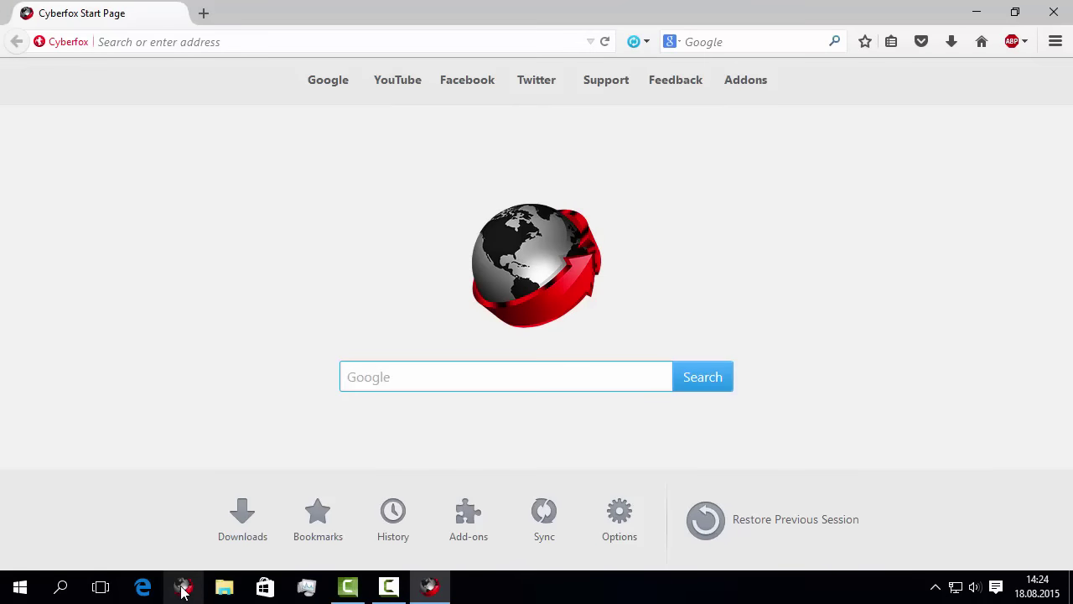
type("www.usb")
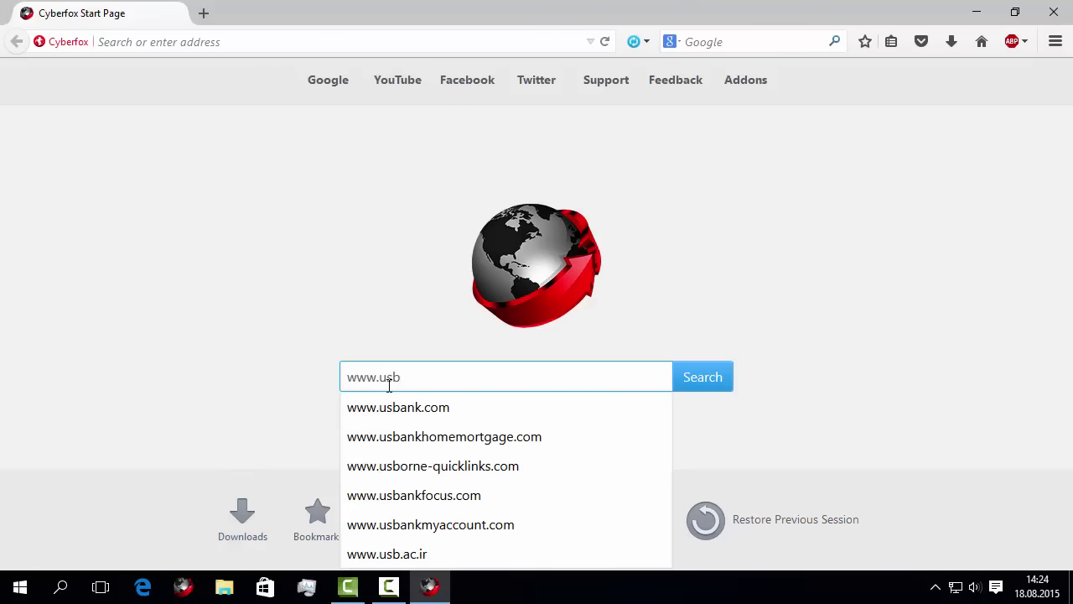
type("-")
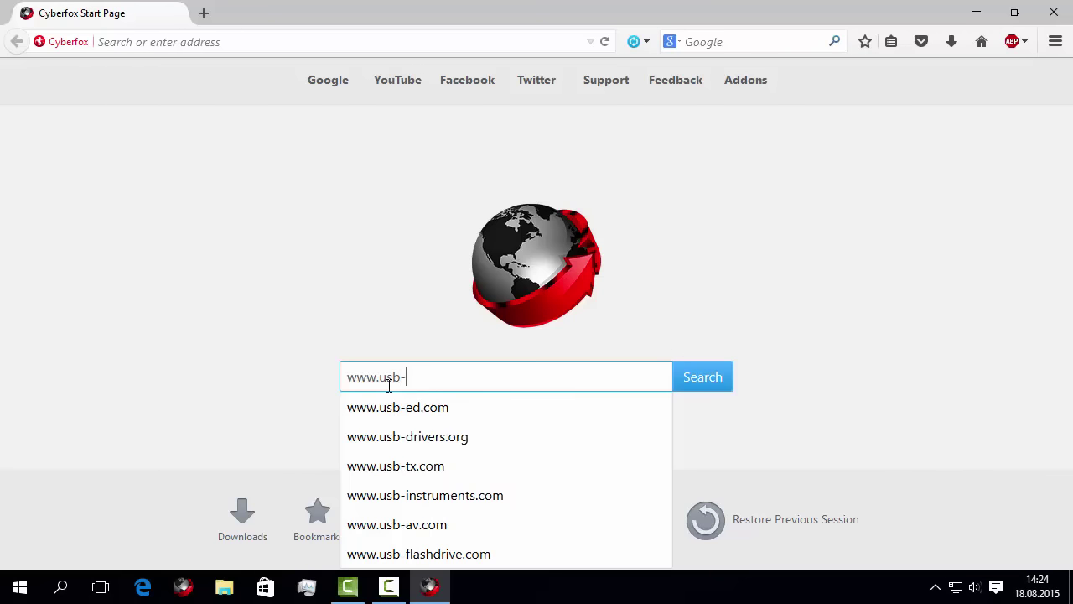
type("guar")
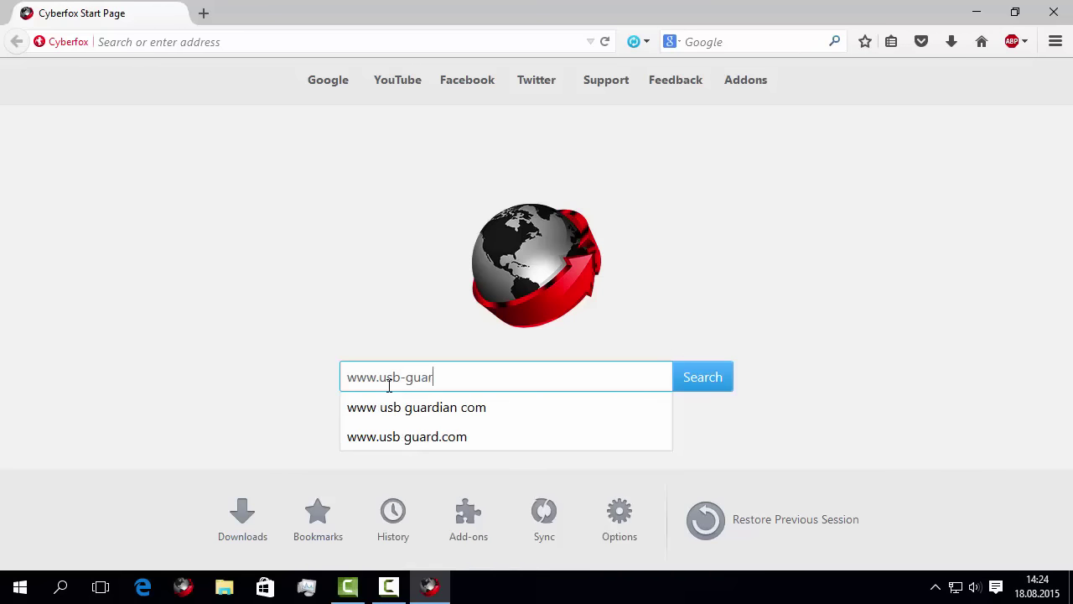
type("dian.com")
key("Return")
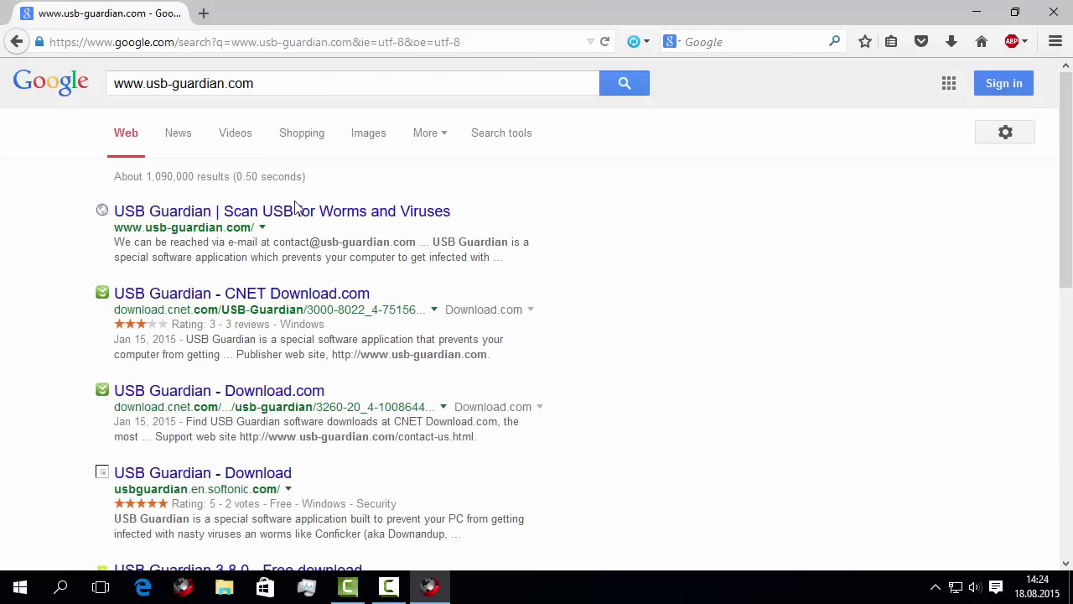
left_click(315, 215)
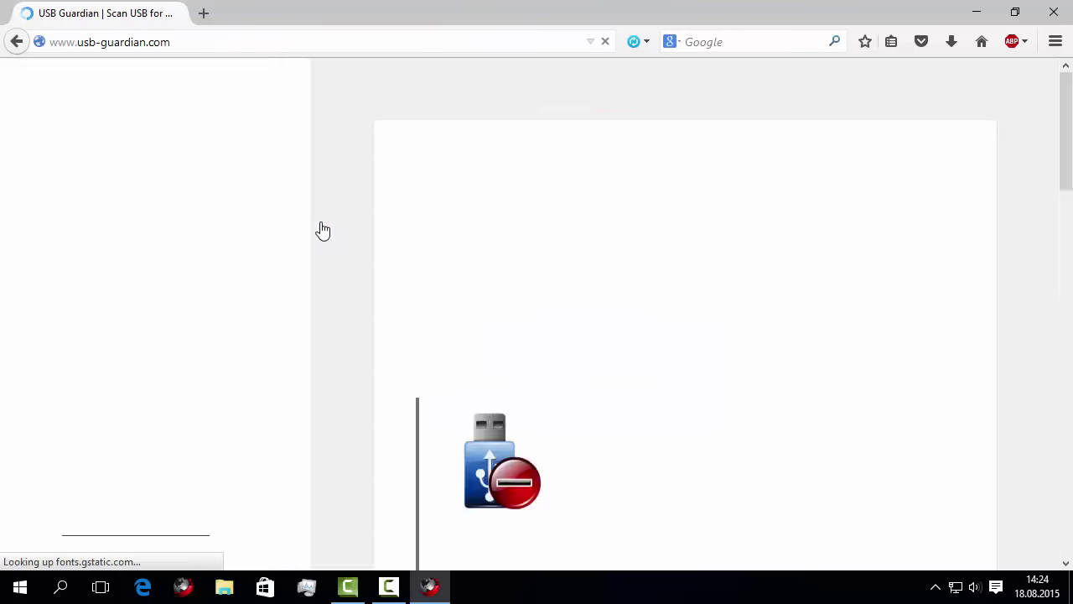
Look through the USB Guardian home page, examining the program description, the sample screenshot and the download section
scroll(451, 327, "down", 2)
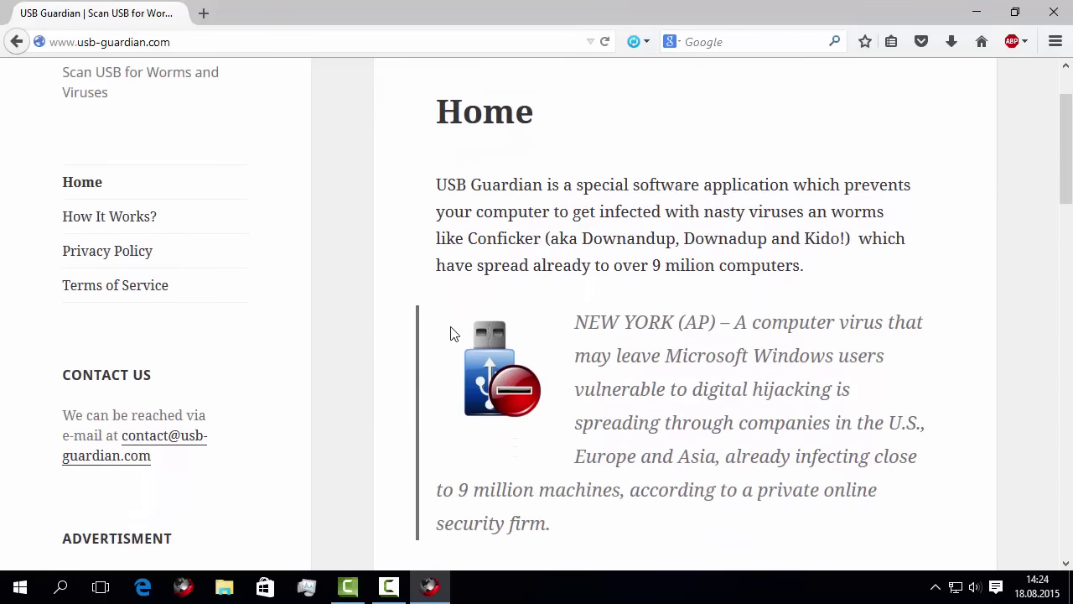
scroll(444, 343, "up", 2)
scroll(451, 327, "down", 5)
scroll(451, 327, "down", 15)
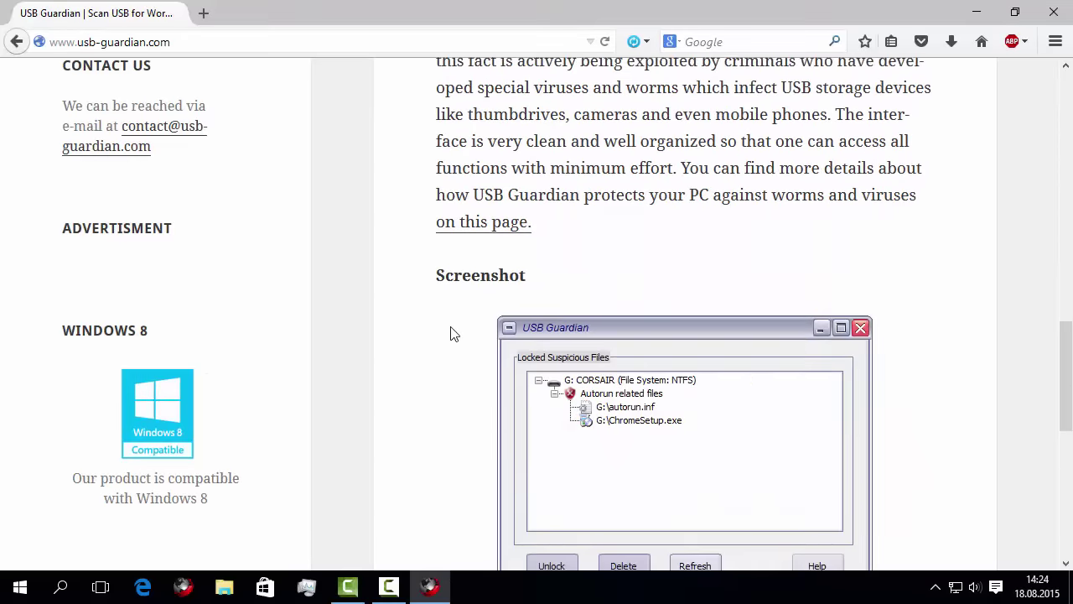
scroll(778, 365, "up", 10)
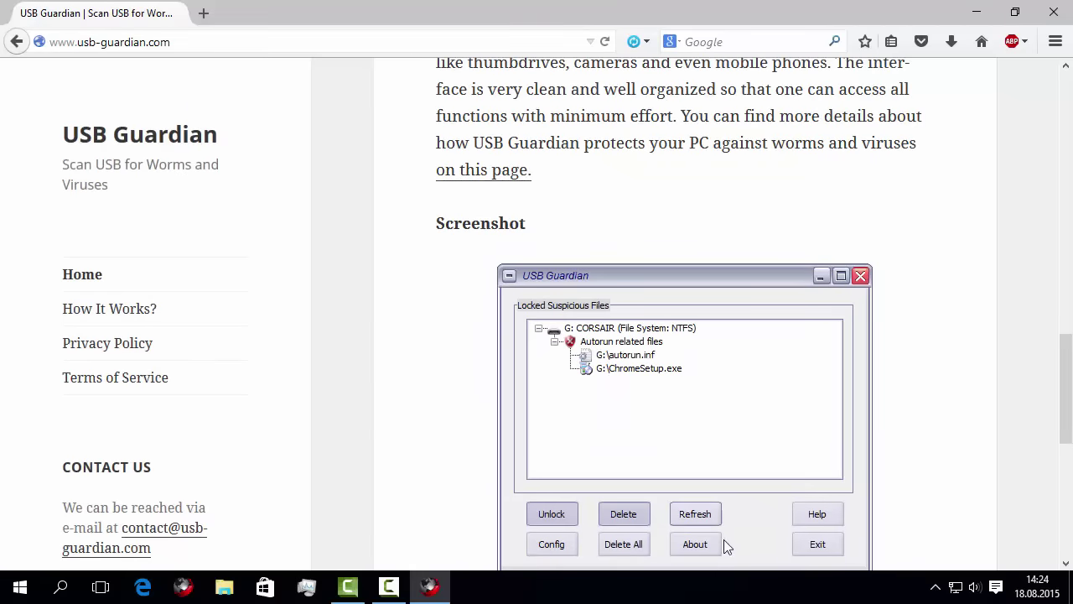
scroll(662, 553, "up", 2)
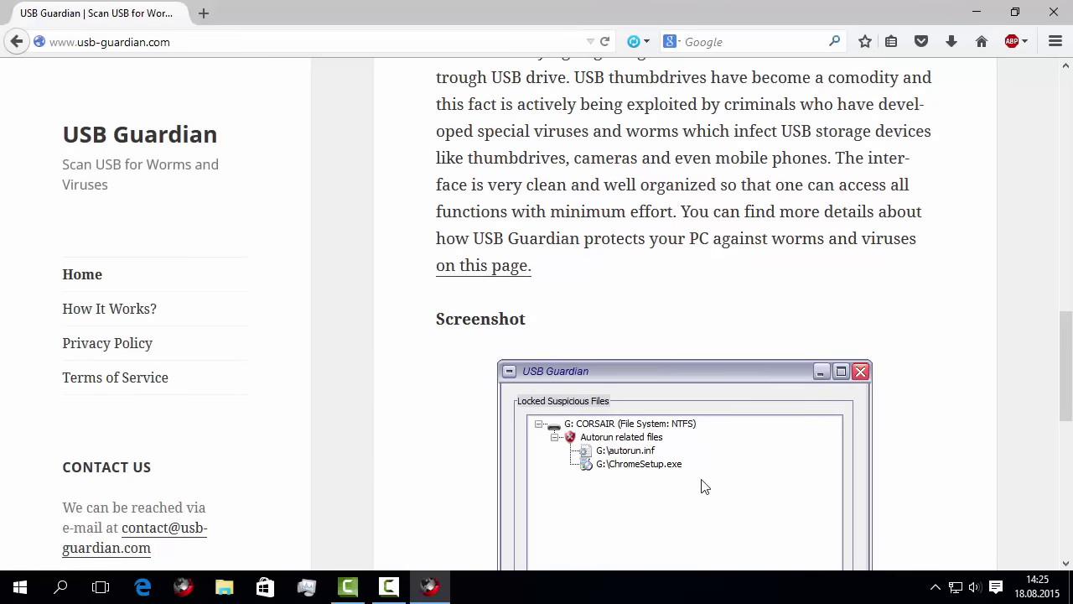
scroll(625, 484, "down", 1)
scroll(625, 482, "down", 8)
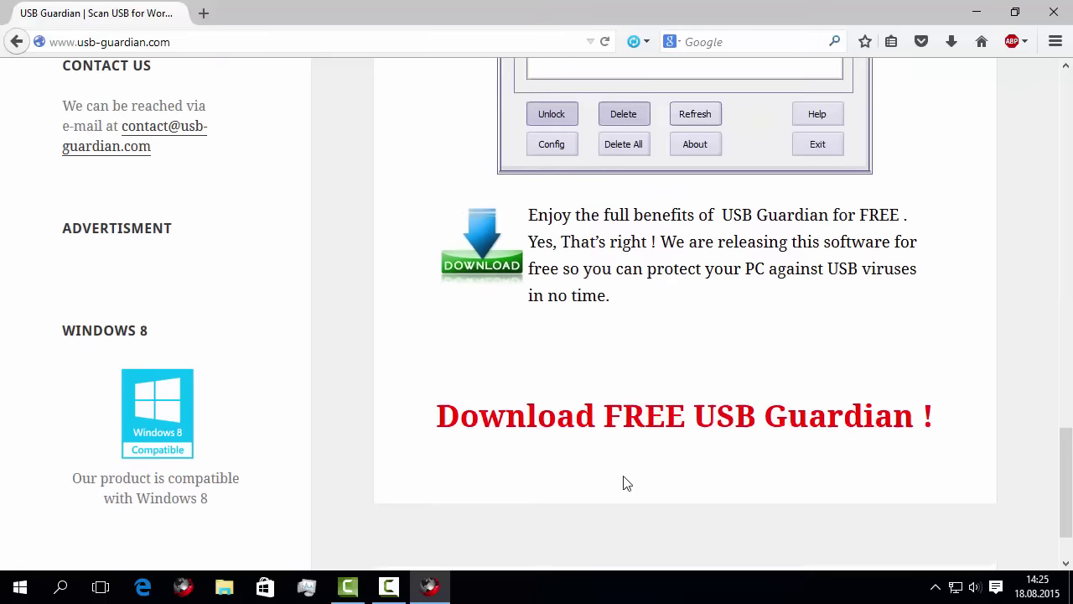
scroll(625, 478, "up", 5)
scroll(624, 476, "up", 6)
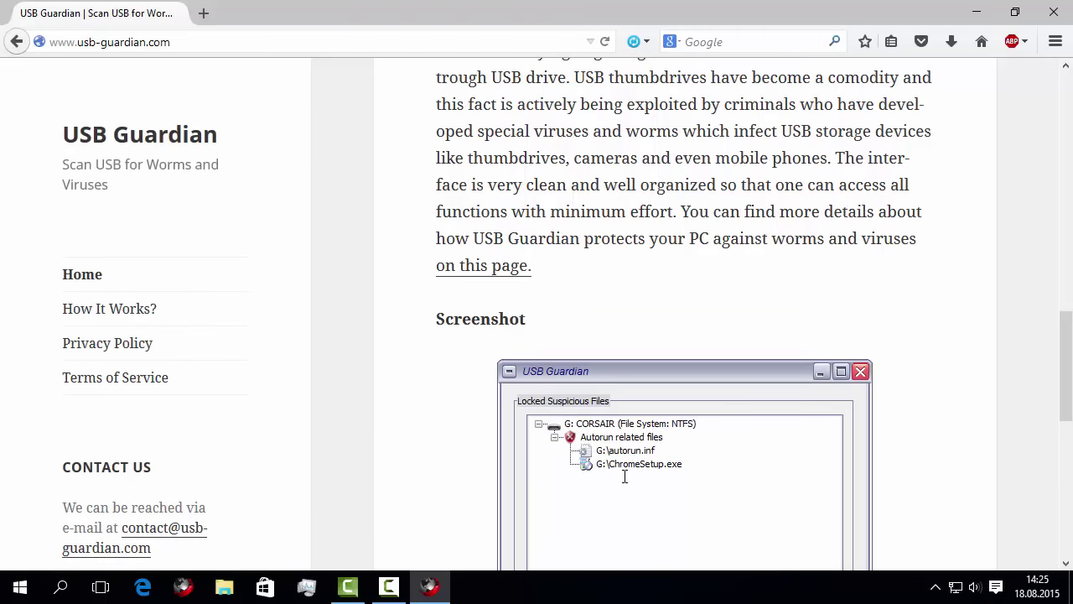
scroll(624, 478, "down", 12)
scroll(624, 480, "up", 4)
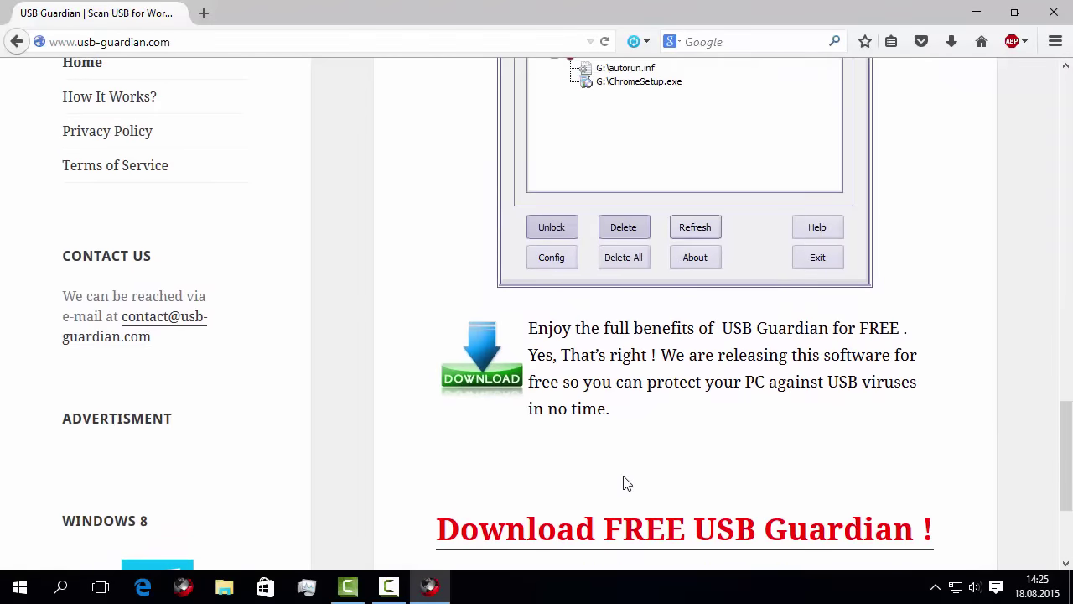
Download usb-guardian-setup.exe from the USB Guardian home page, save the file and launch the installer
scroll(625, 482, "down", 3)
left_click(652, 363)
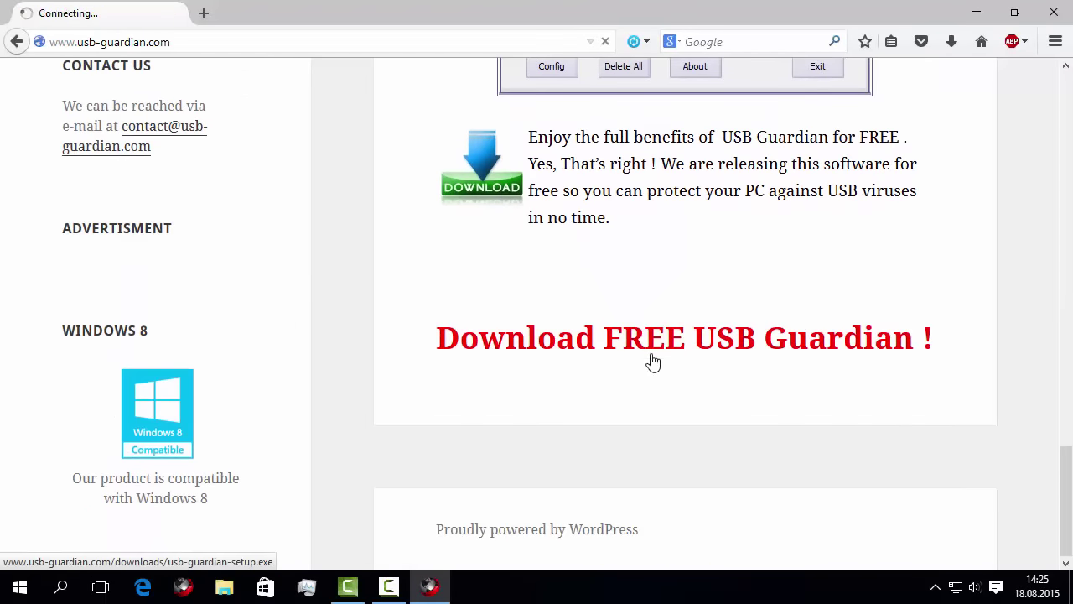
left_click(611, 278)
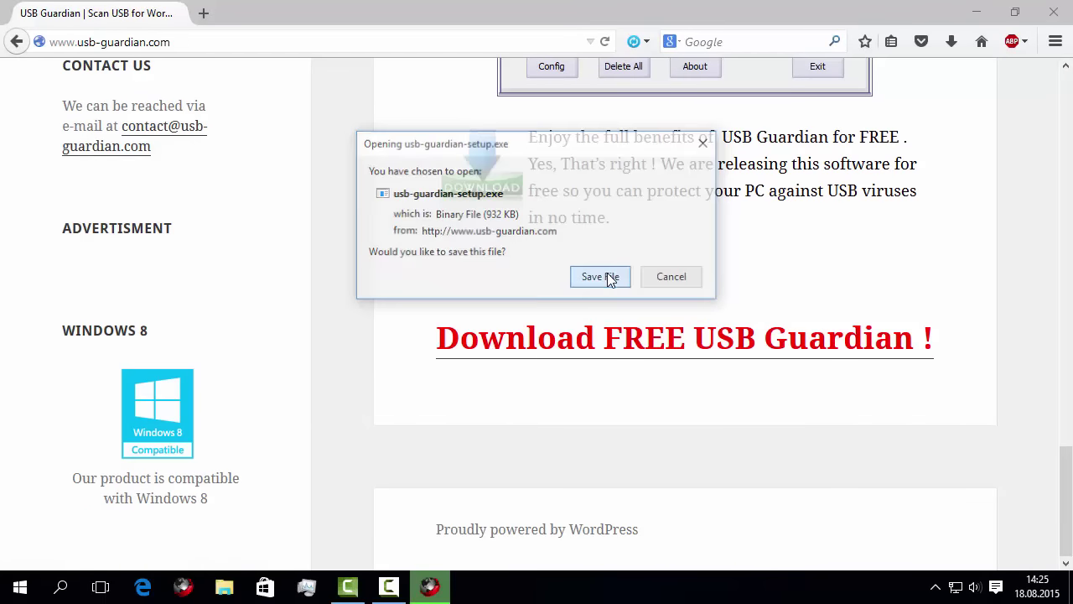
left_click(950, 42)
left_click(731, 99)
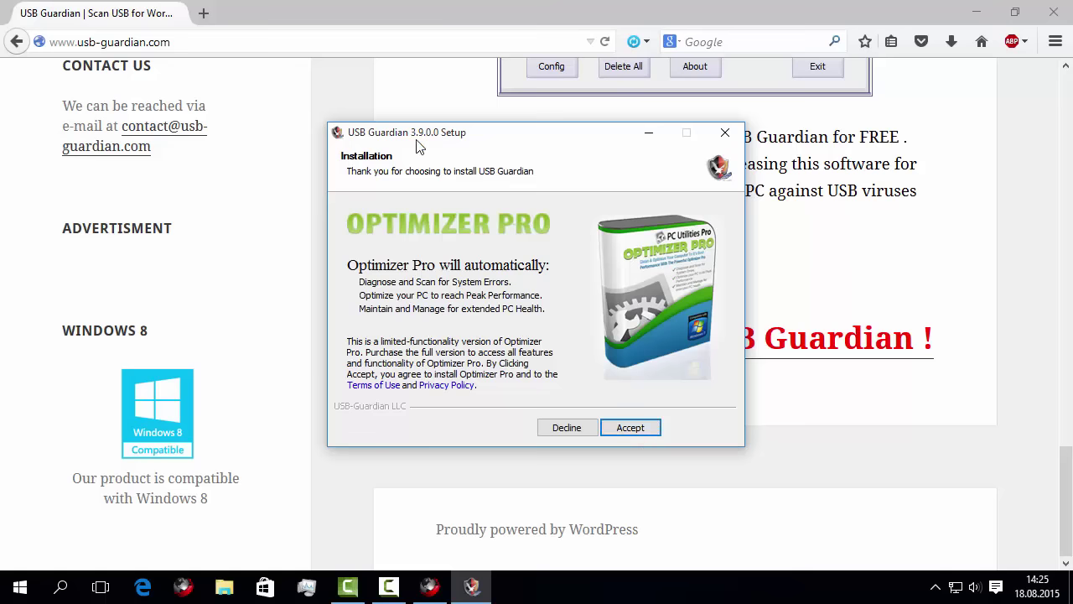
Decline Optimizer Pro, install USB Guardian 3.9.0.0 in C:\Program Files (x86)\USB Guardian and finish the setup with the program set to run
left_click_drag(416, 144, 528, 146)
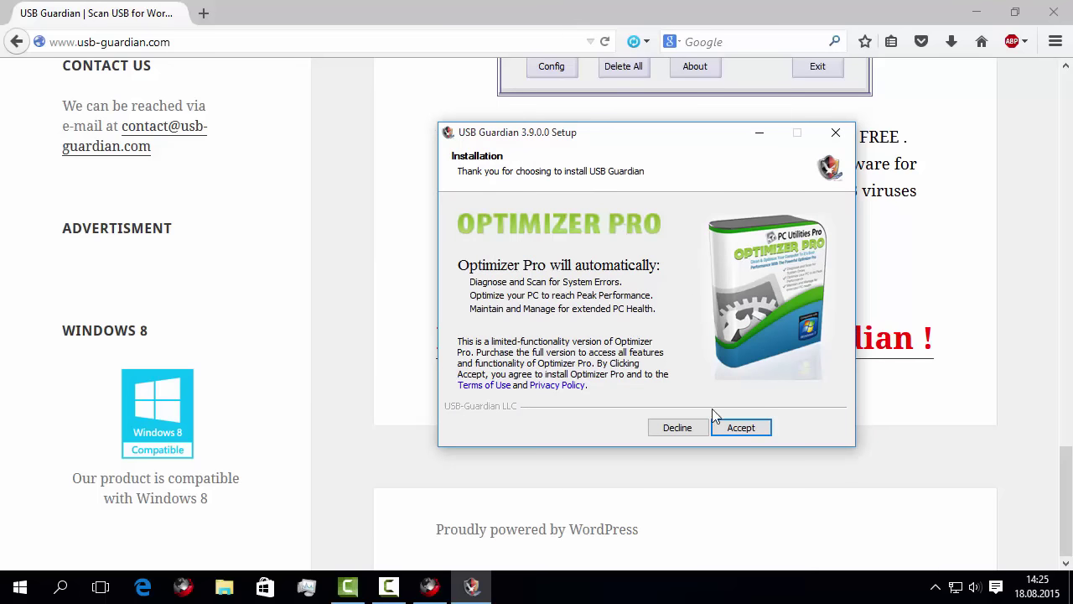
left_click(684, 428)
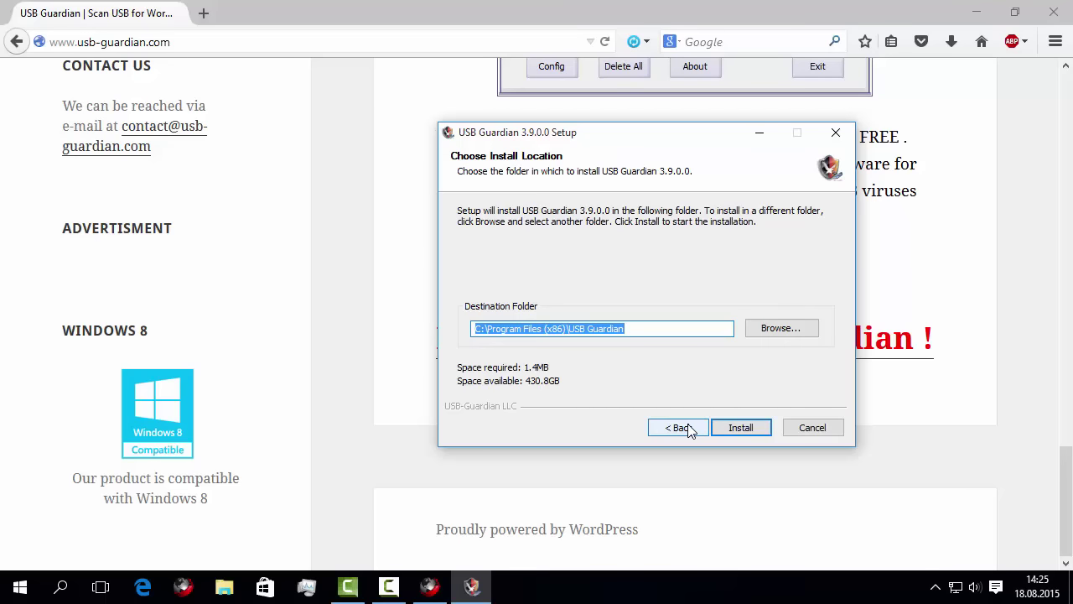
left_click(681, 427)
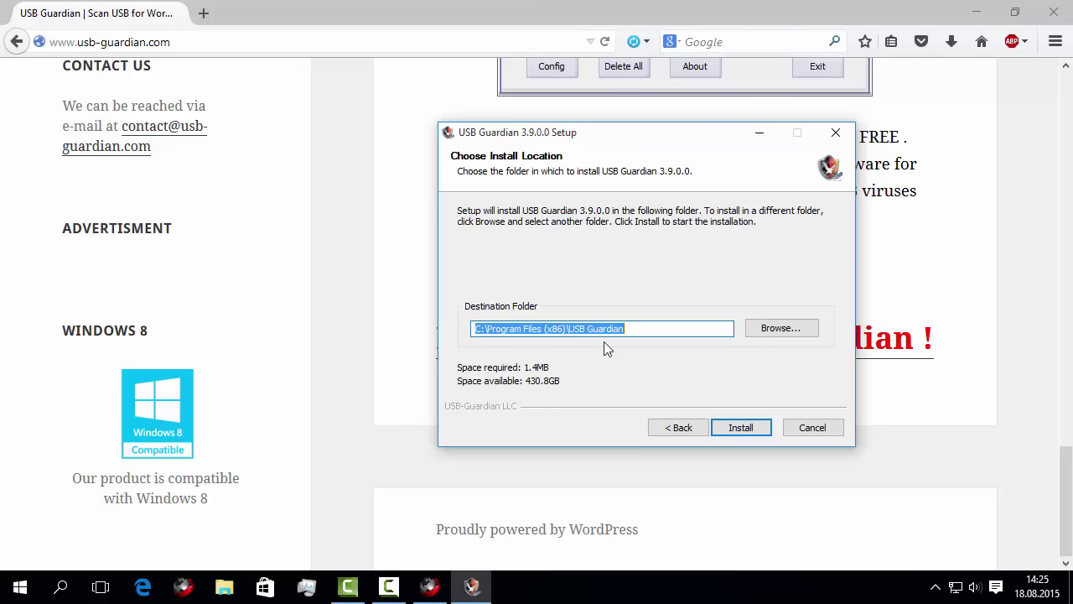
left_click(741, 430)
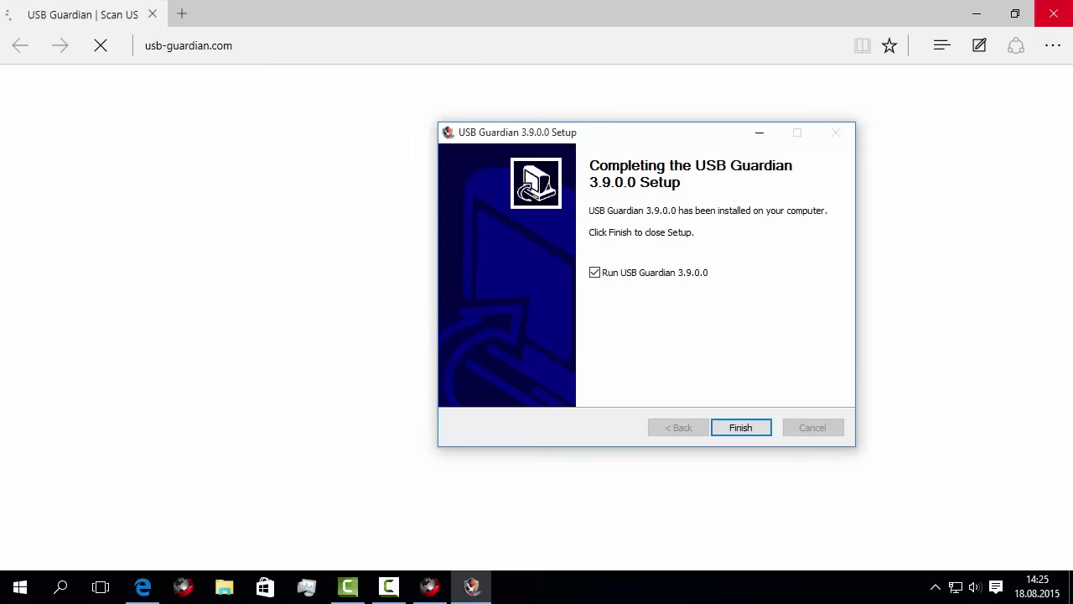
left_click(1054, 15)
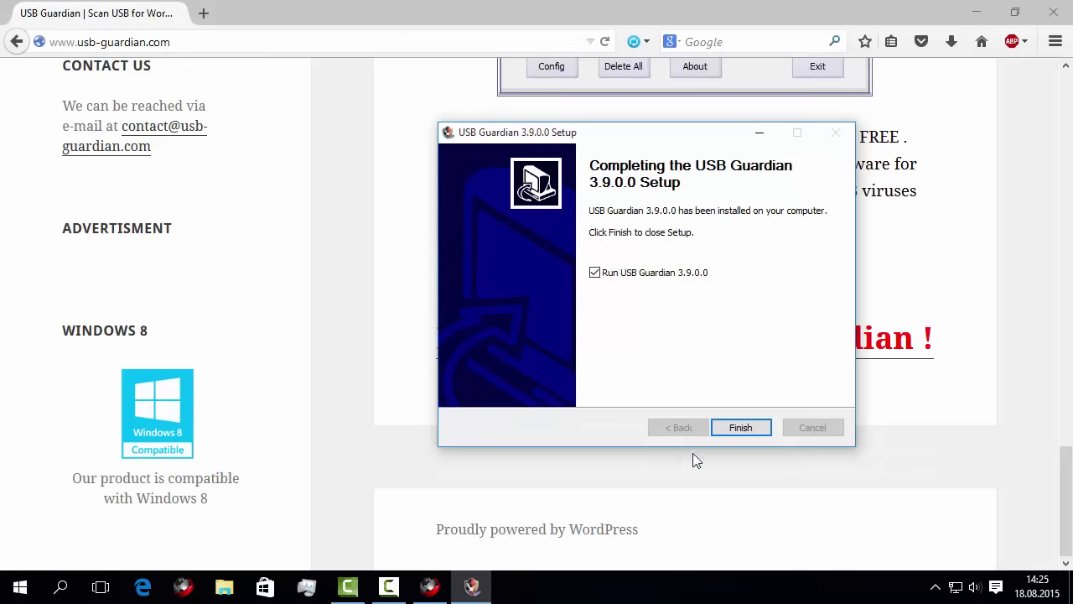
left_click(733, 430)
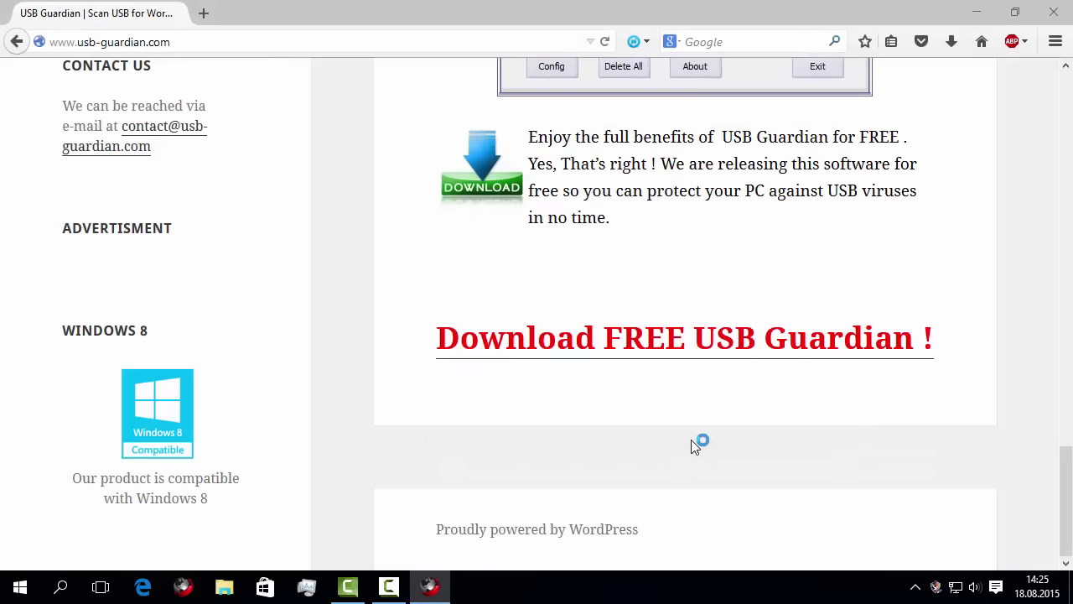
Minimize the browser and bring up the main window of the running USB Guardian
scroll(696, 445, "up", 5)
left_click(994, 10)
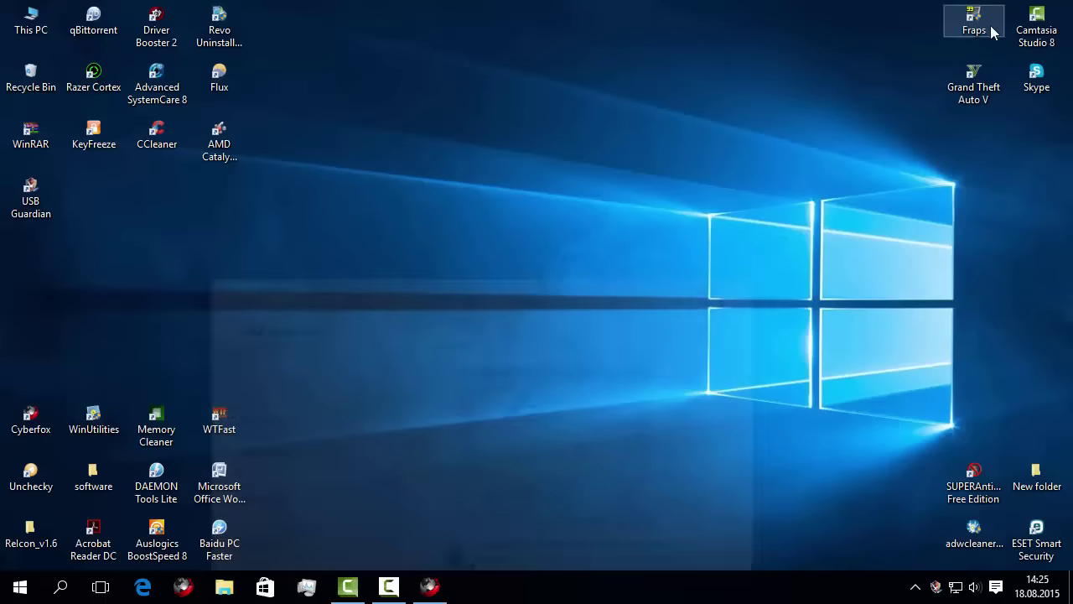
left_click_drag(935, 596, 970, 553)
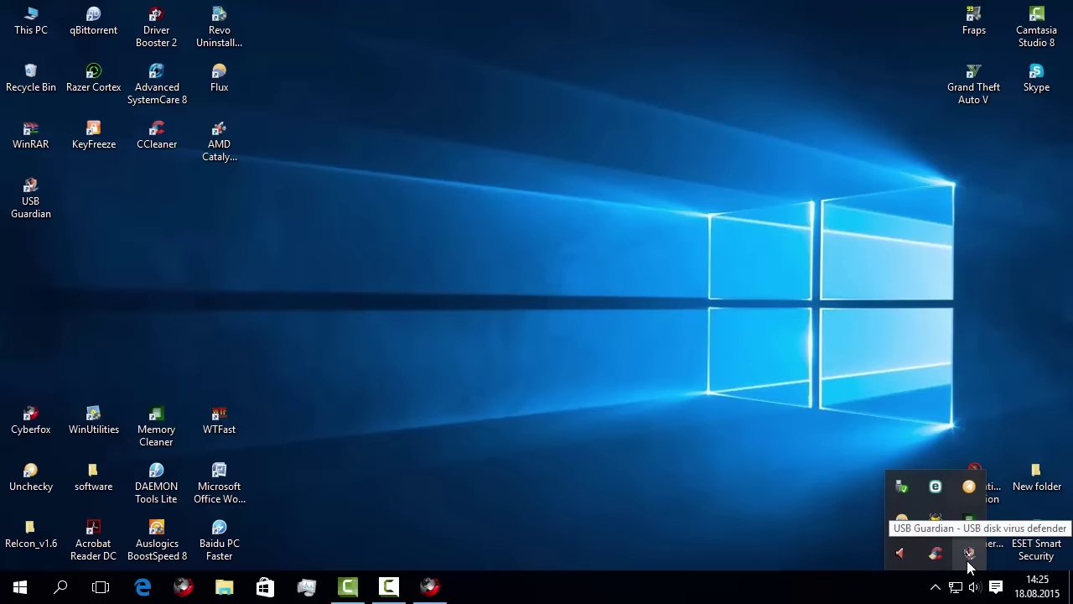
left_click(969, 555)
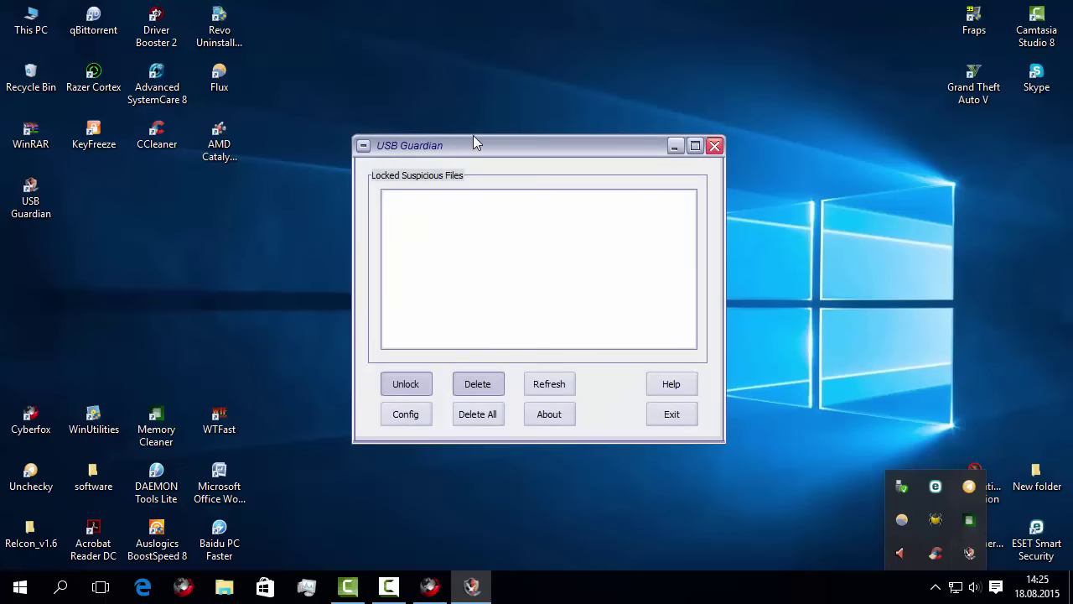
mouse_move(506, 148)
left_mouse_down()
mouse_move(784, 198)
mouse_move(502, 150)
left_mouse_up()
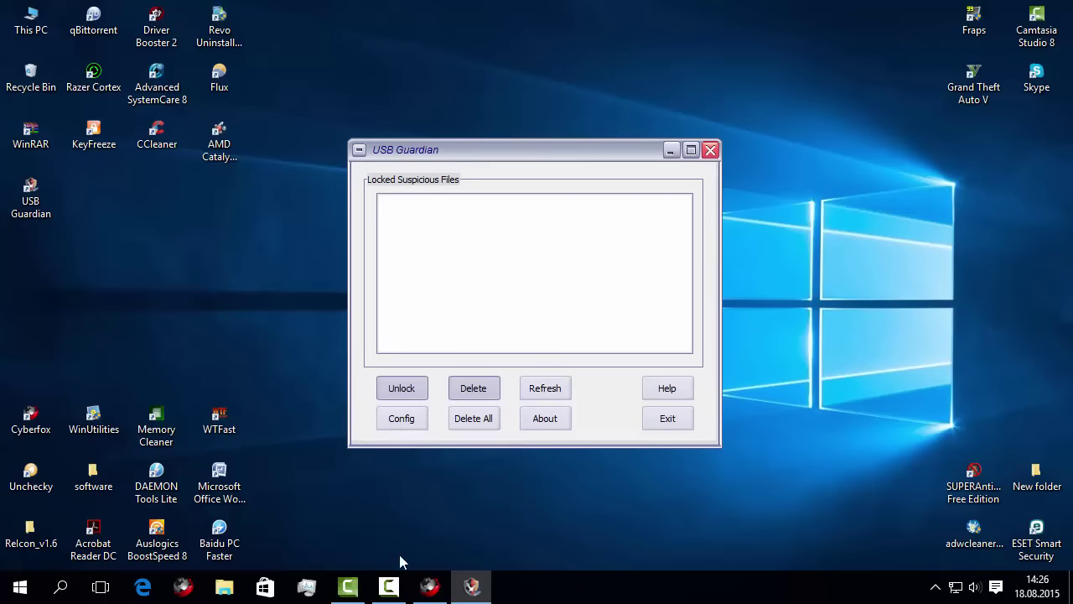
Compare the USB Guardian window with the sample screenshot of locked suspicious files on the website in Cyberfox
left_click(429, 586)
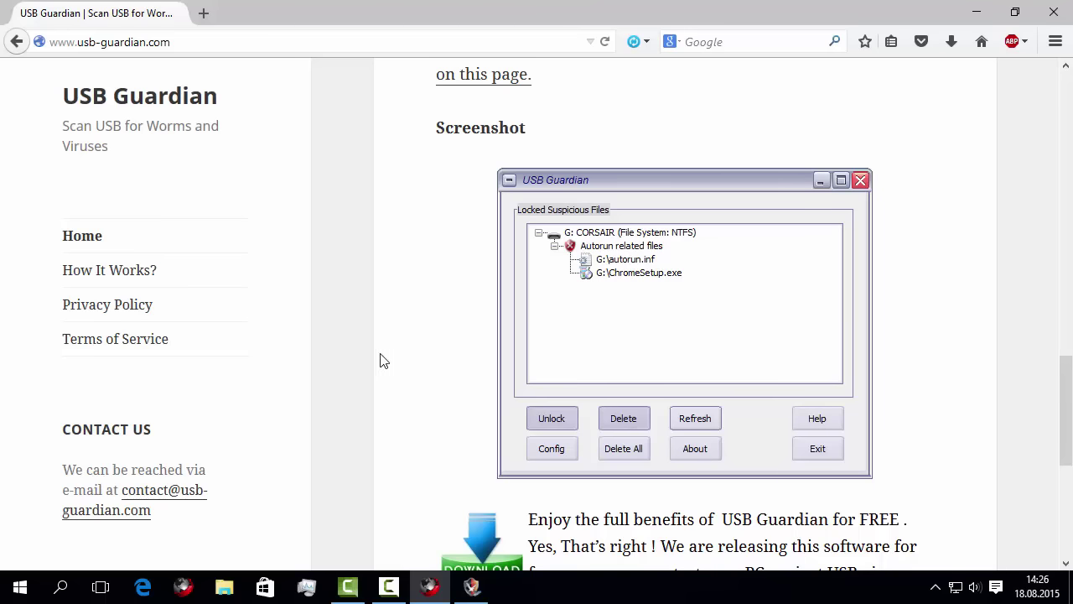
left_click(977, 13)
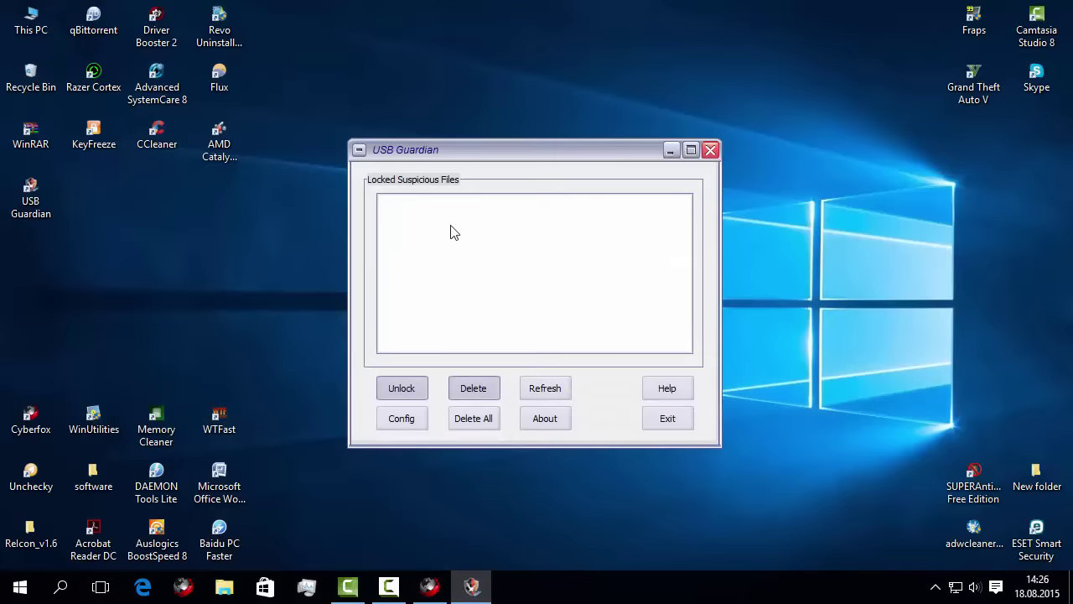
left_click(471, 585)
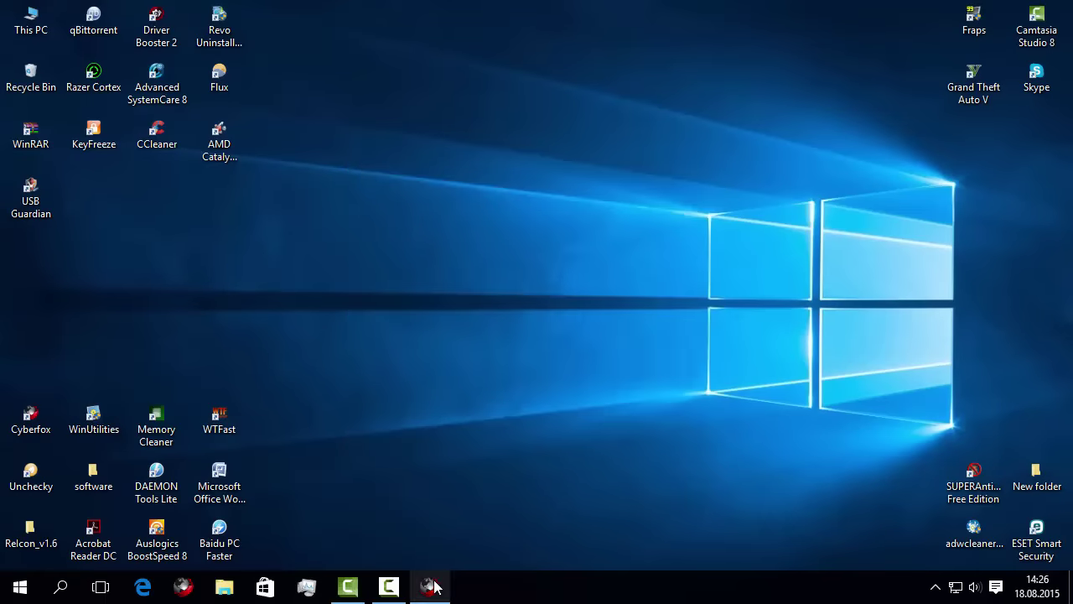
left_click(430, 585)
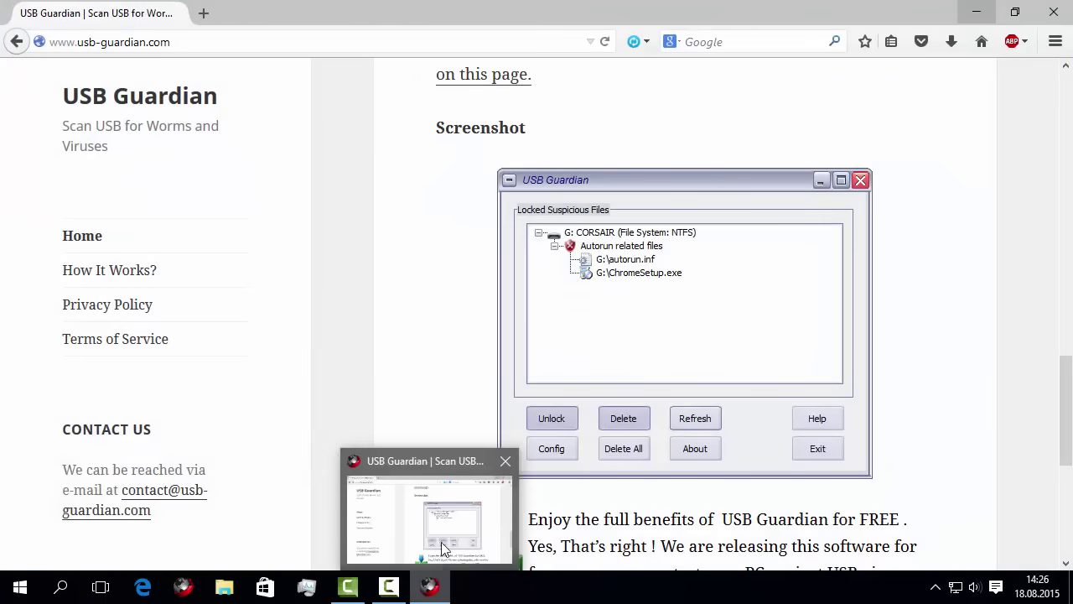
scroll(856, 399, "up", 3)
scroll(856, 399, "down", 5)
scroll(856, 406, "down", 1)
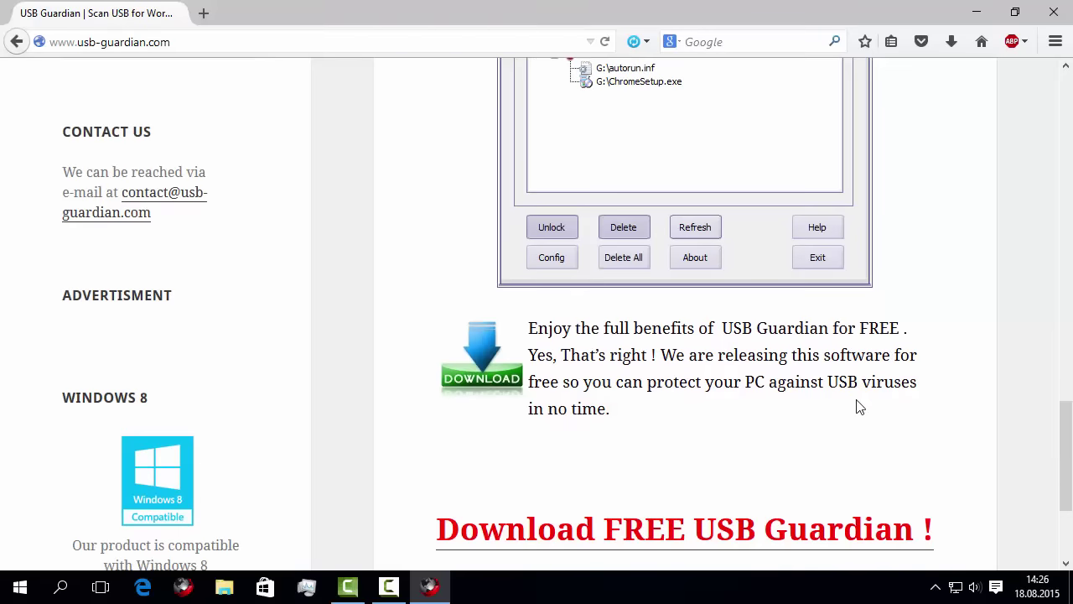
scroll(856, 406, "up", 2)
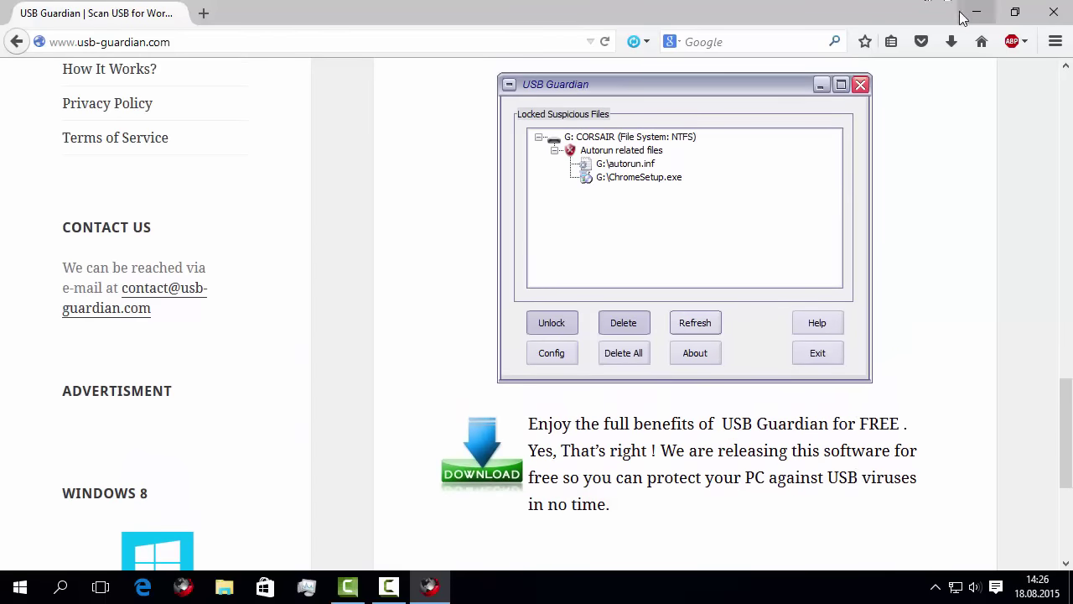
left_click(977, 10)
Reopen the hidden USB Guardian main window and move it slightly higher on the desktop
left_click(935, 586)
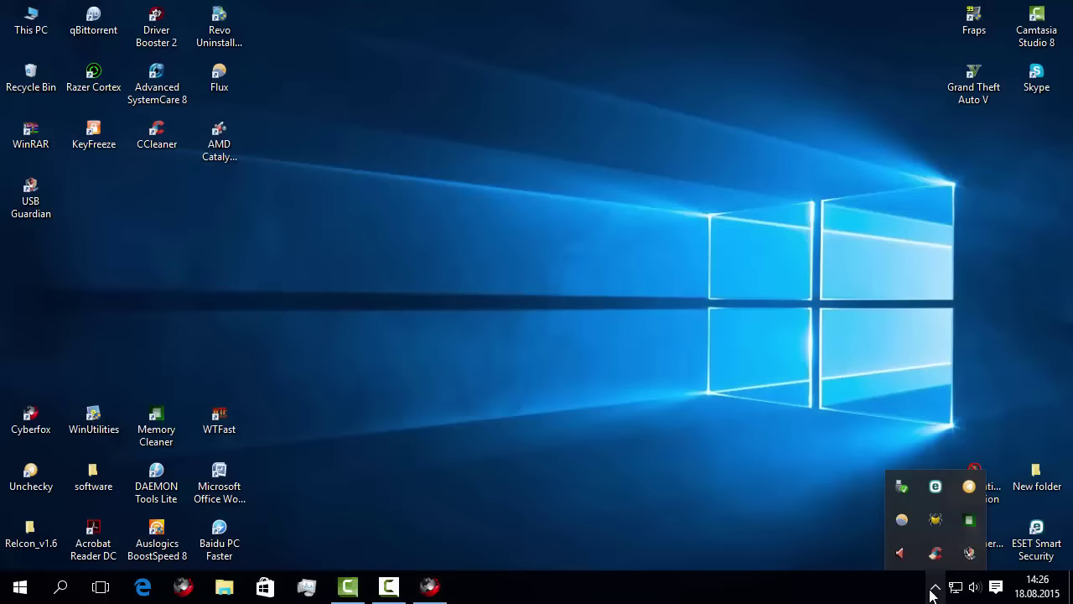
left_click(969, 557)
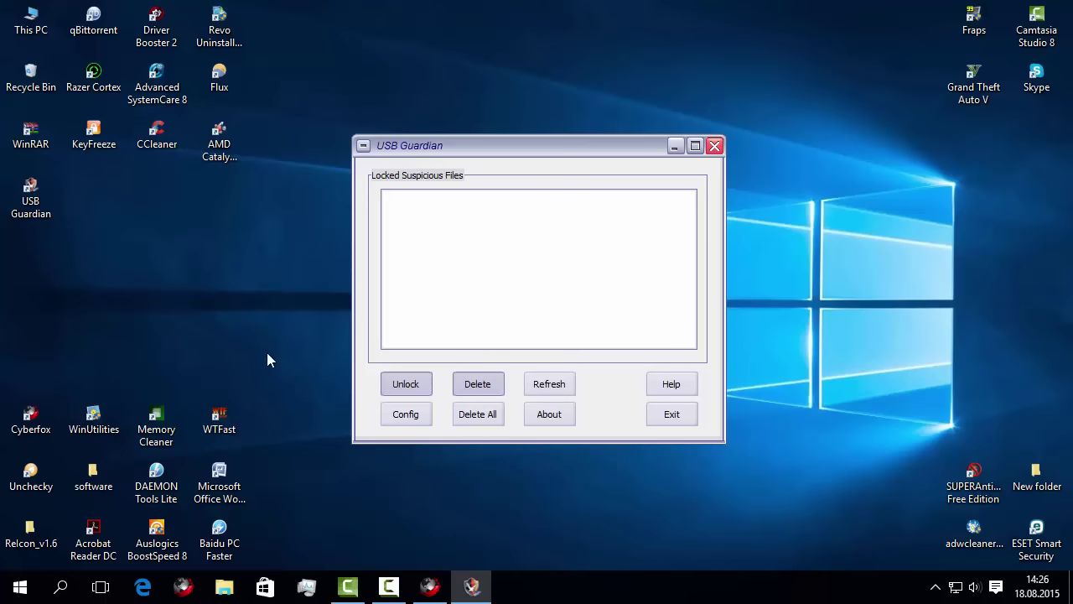
left_click_drag(419, 143, 432, 124)
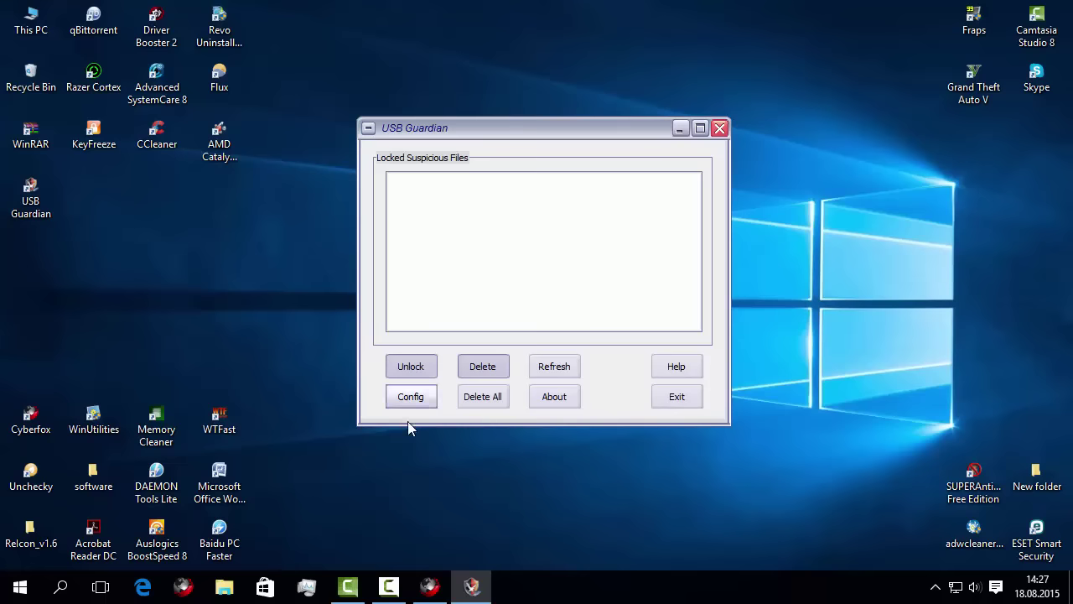
Bring up the website in Cyberfox and move the USB Guardian window around its sample screenshot to compare the two
left_click(428, 591)
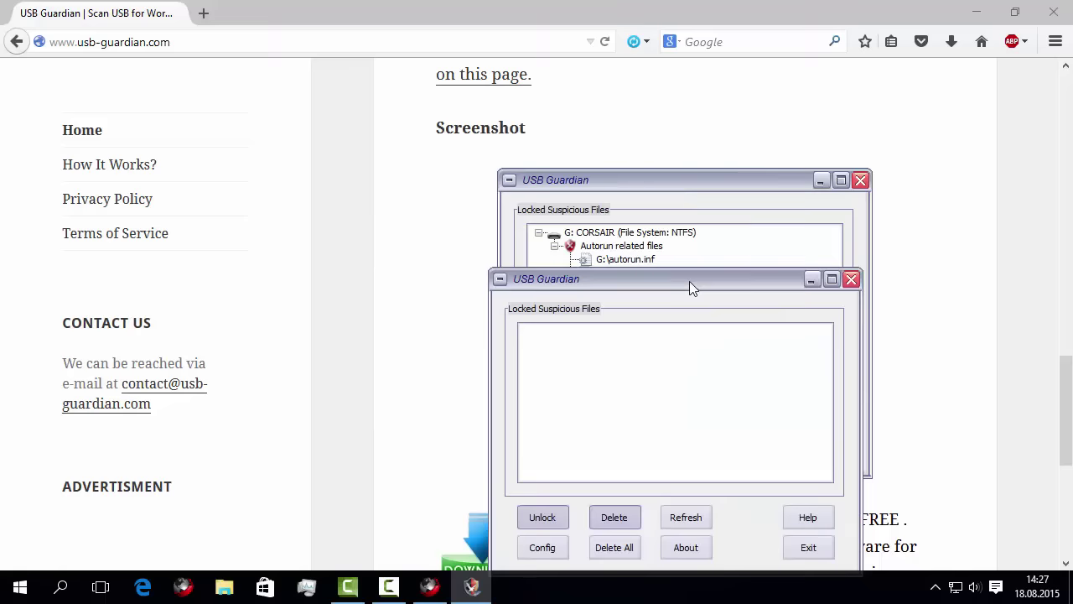
left_click_drag(689, 281, 800, 349)
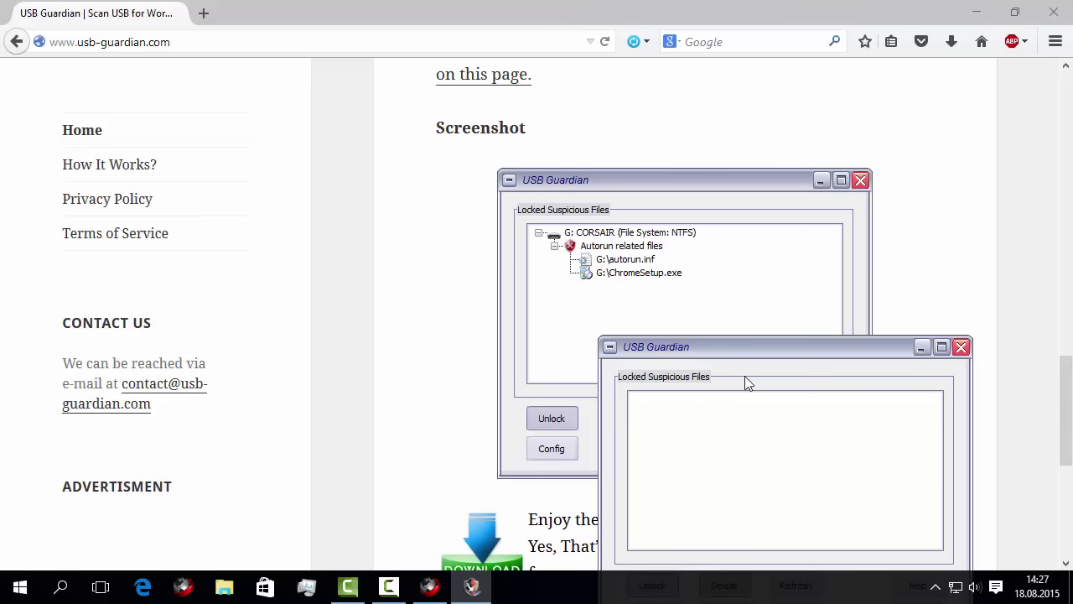
left_click_drag(740, 354, 652, 126)
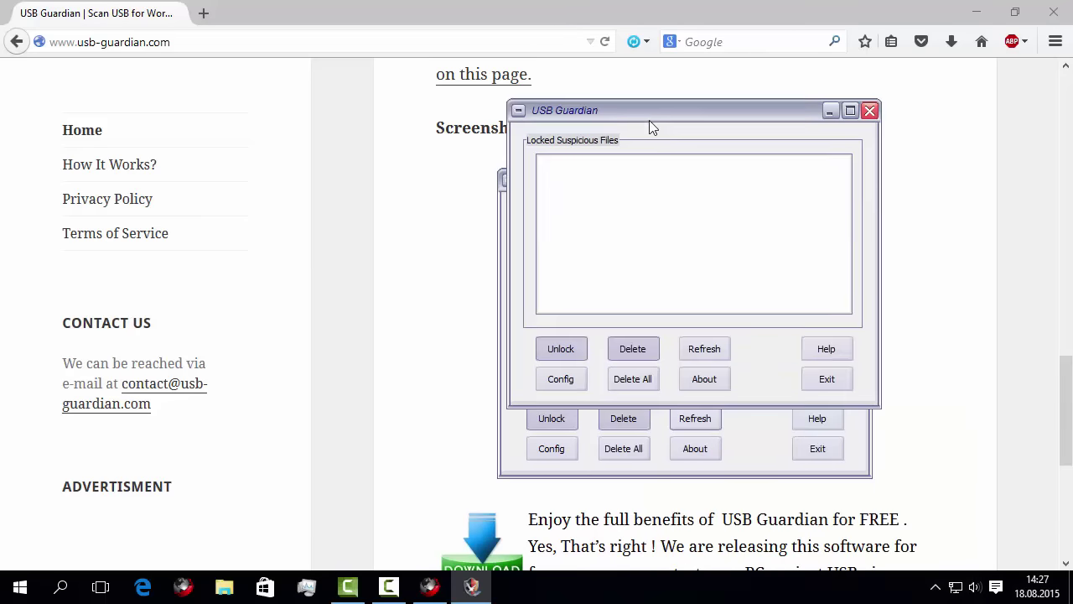
Start deleting all locked suspicious files in USB Guardian, decline the confirmation, and close the browser
left_click(633, 381)
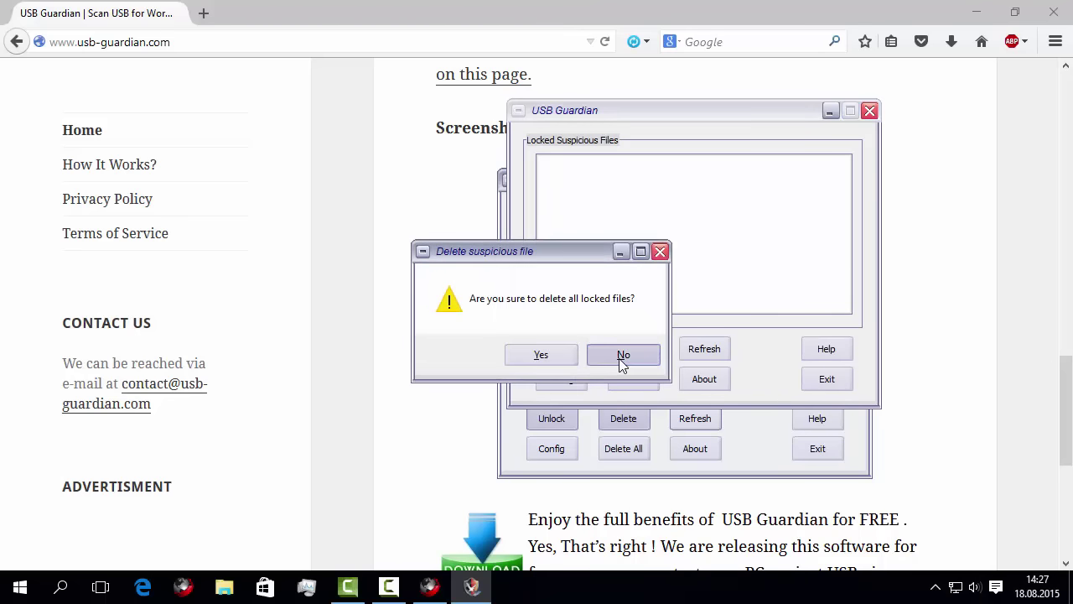
left_click(622, 356)
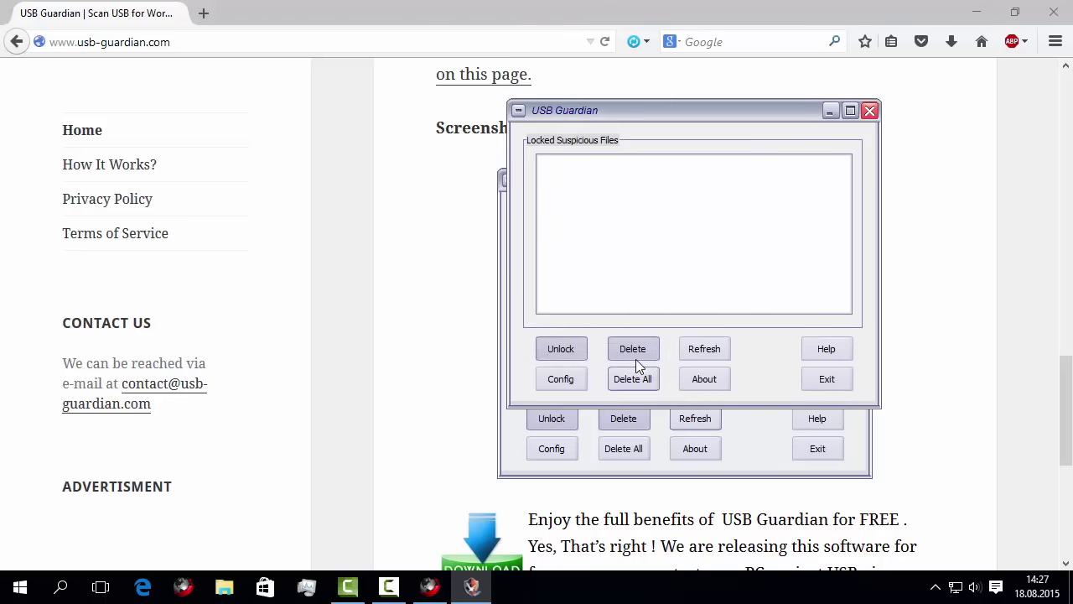
left_click(1054, 13)
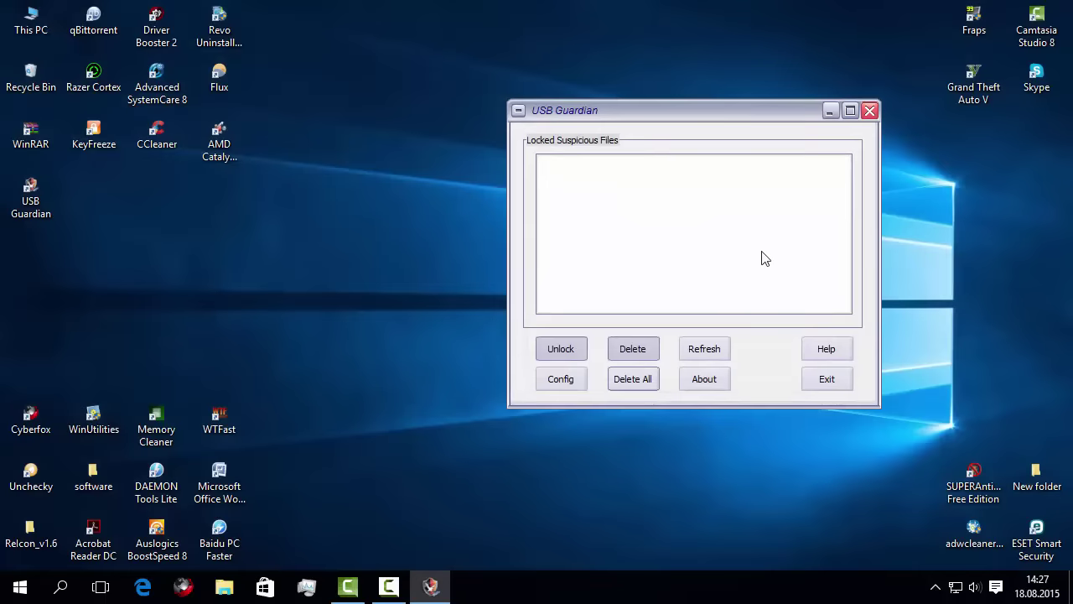
Enable auto start with system in the USB Guardian configuration, save it, and exit the program with confirmation
left_click(560, 379)
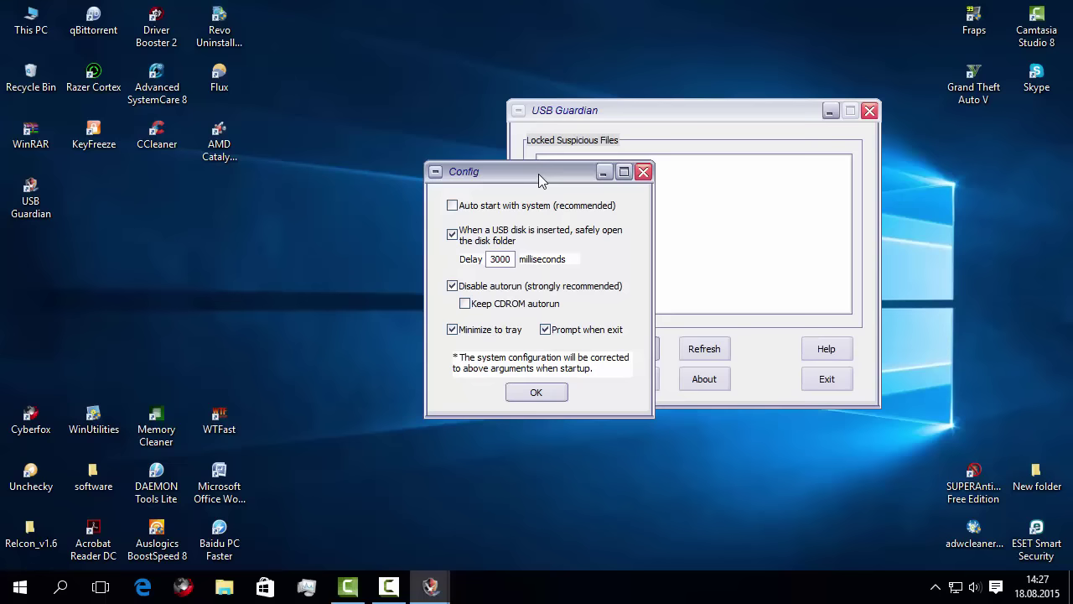
left_click(559, 210)
left_click_drag(484, 177, 656, 173)
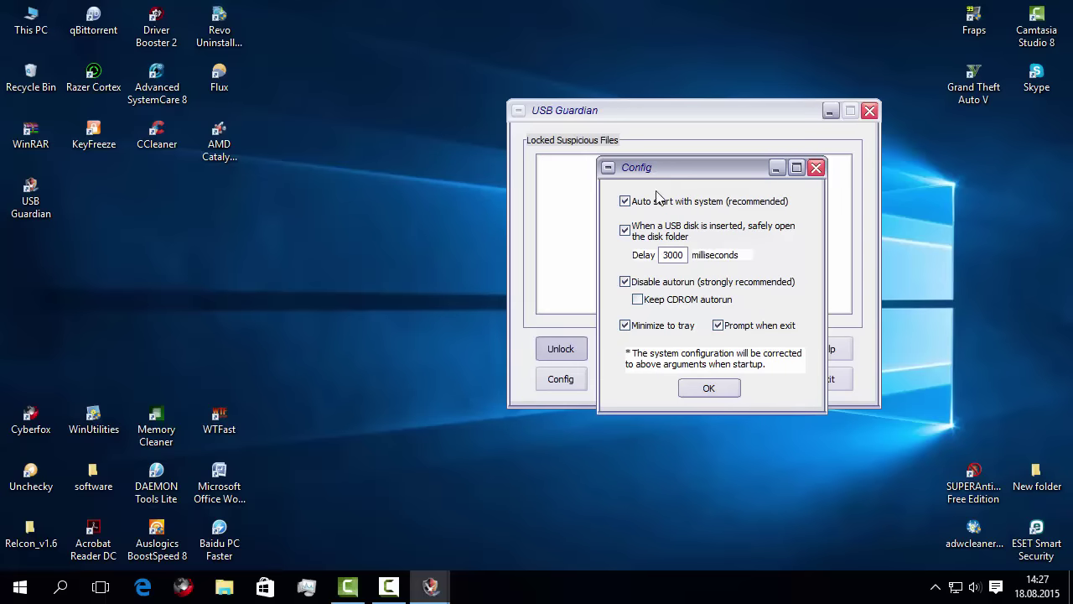
left_click_drag(650, 169, 694, 127)
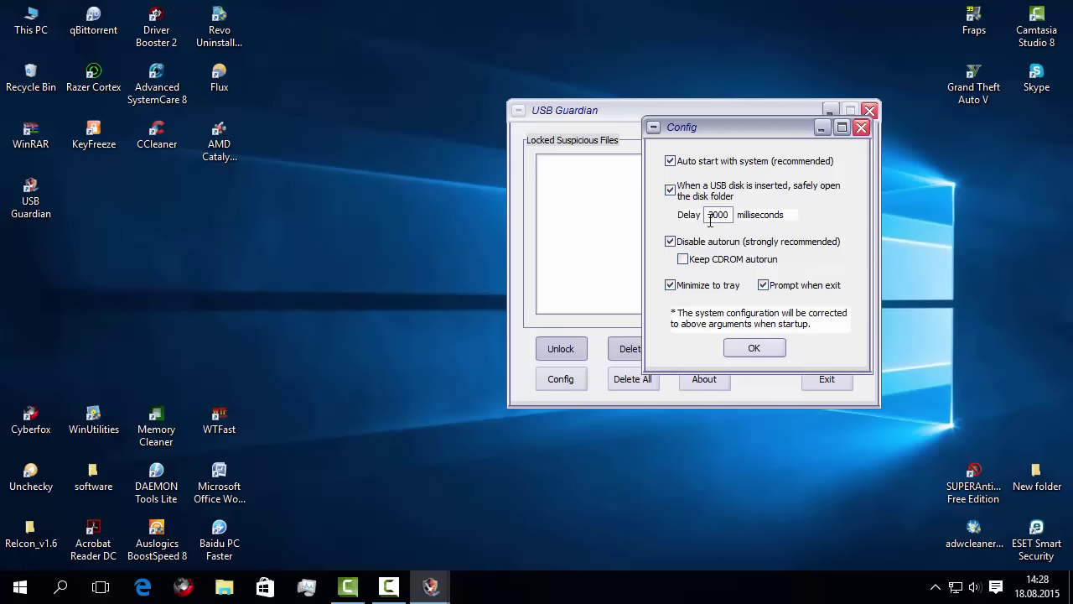
left_click(736, 352)
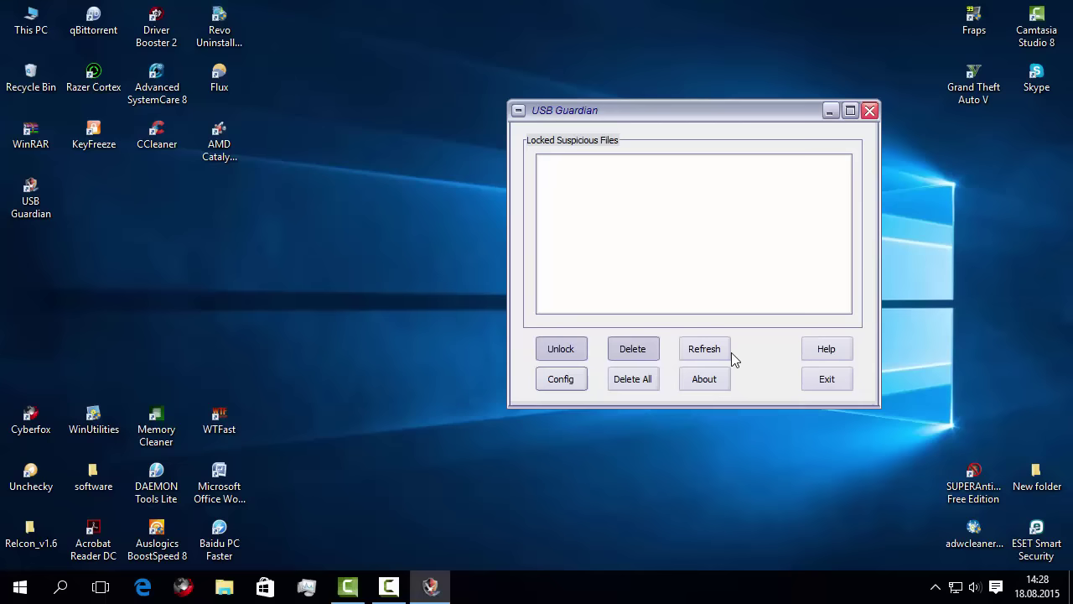
left_click(808, 384)
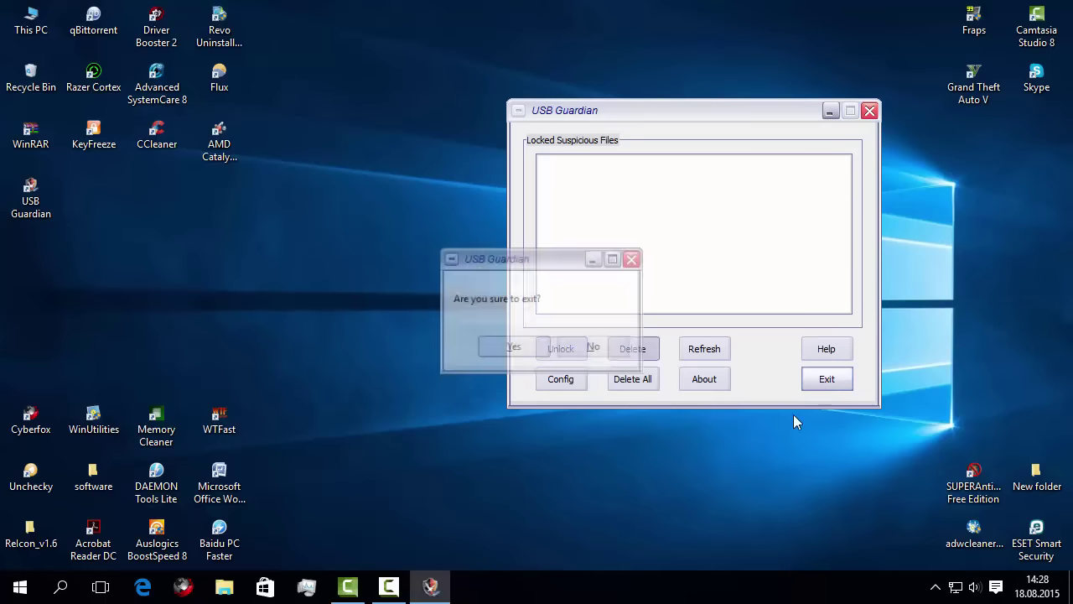
left_click(512, 357)
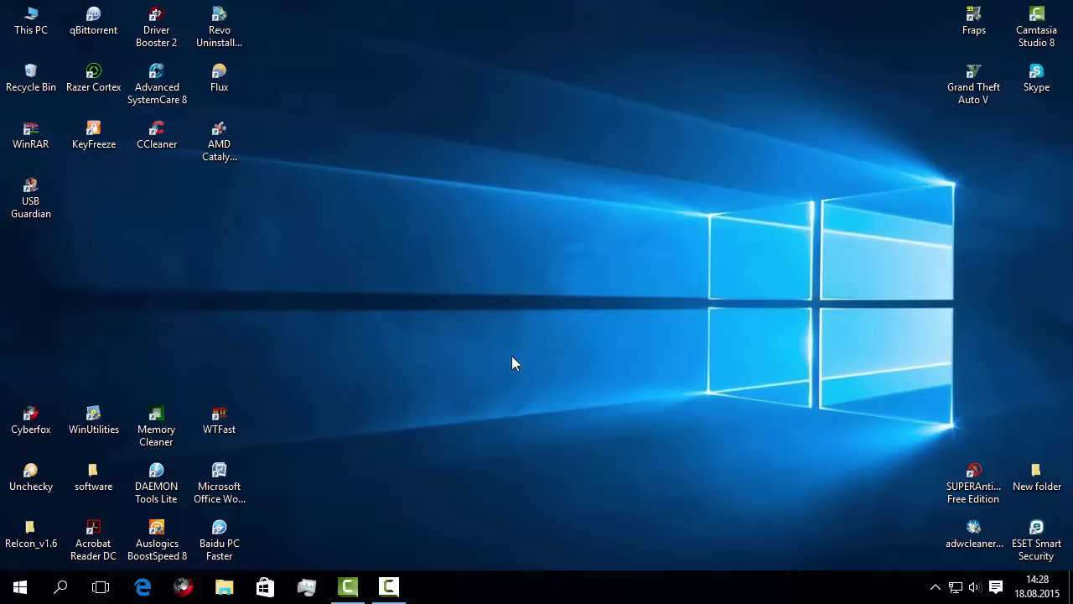